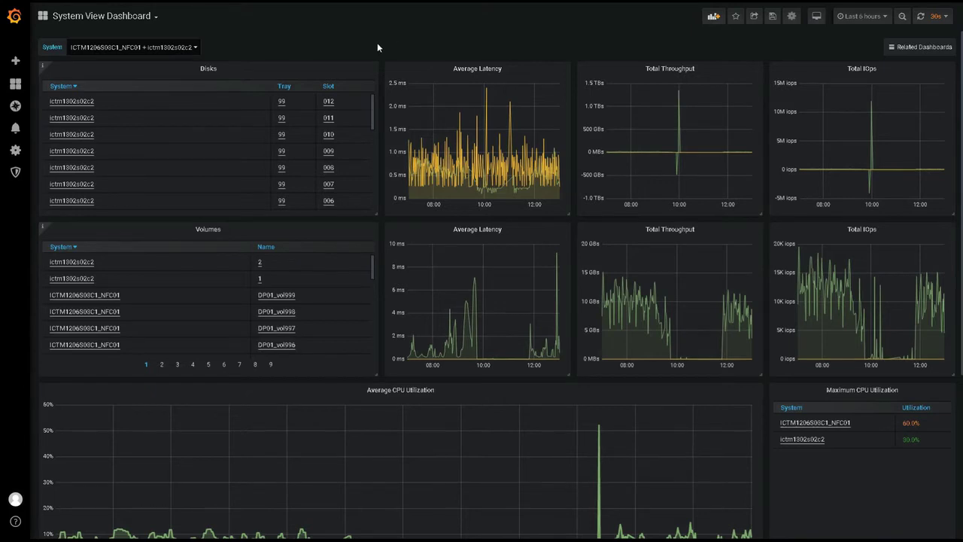
Set the System variable to ictm1302s01c1, ictm1302s02c1 and ictm1302s02c2, dropping ICTM1206S03C1_NFC01
left_click(196, 46)
left_click(100, 136)
left_click(102, 120)
left_click(106, 91)
left_click(237, 50)
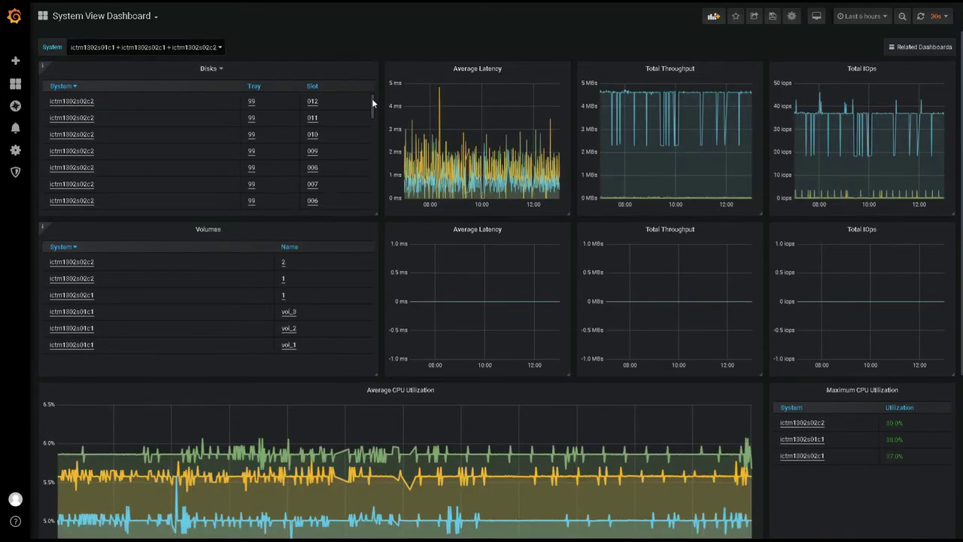
mouse_move(372, 98)
left_mouse_down()
mouse_move(374, 147)
mouse_move(369, 95)
left_mouse_up()
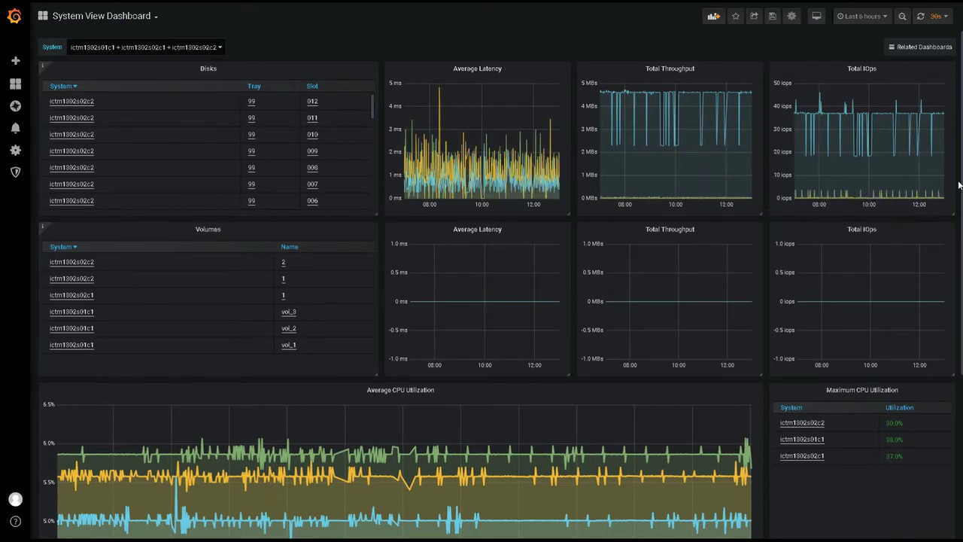
scroll(960, 184, "down", 3)
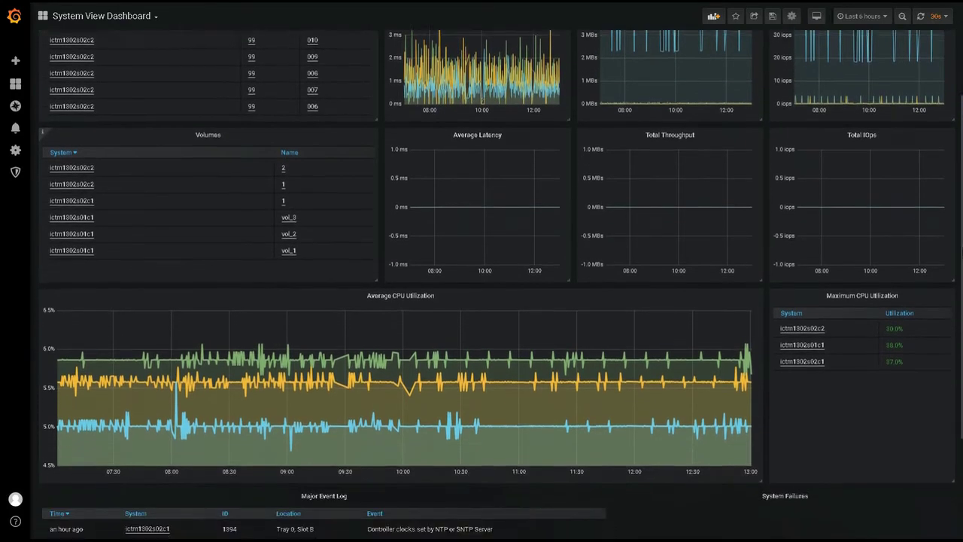
scroll(961, 184, "down", 2)
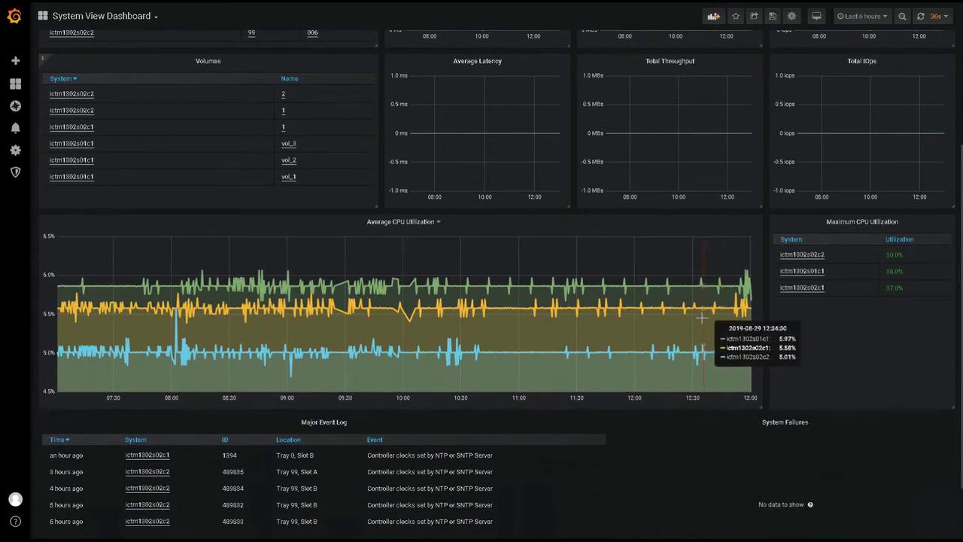
scroll(757, 348, "down", 2)
left_click(757, 349)
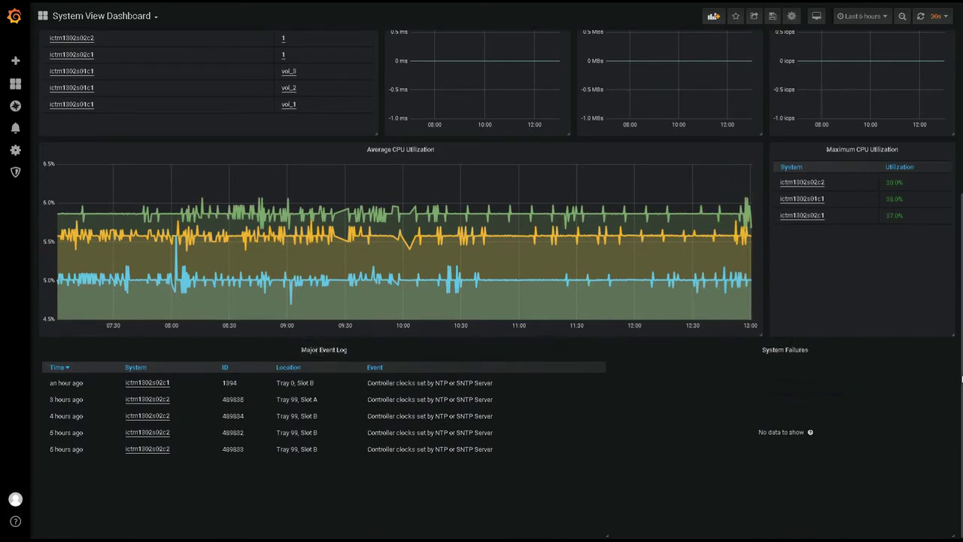
left_click_drag(959, 377, 949, 174)
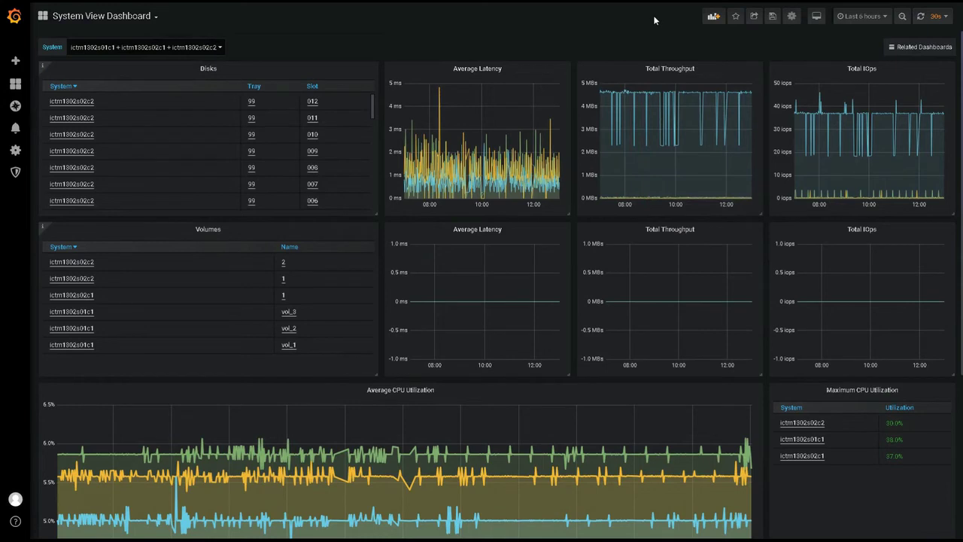
Switch the dashboard time range to Last 3 hours, briefly trying a custom range before keeping it
left_click(866, 18)
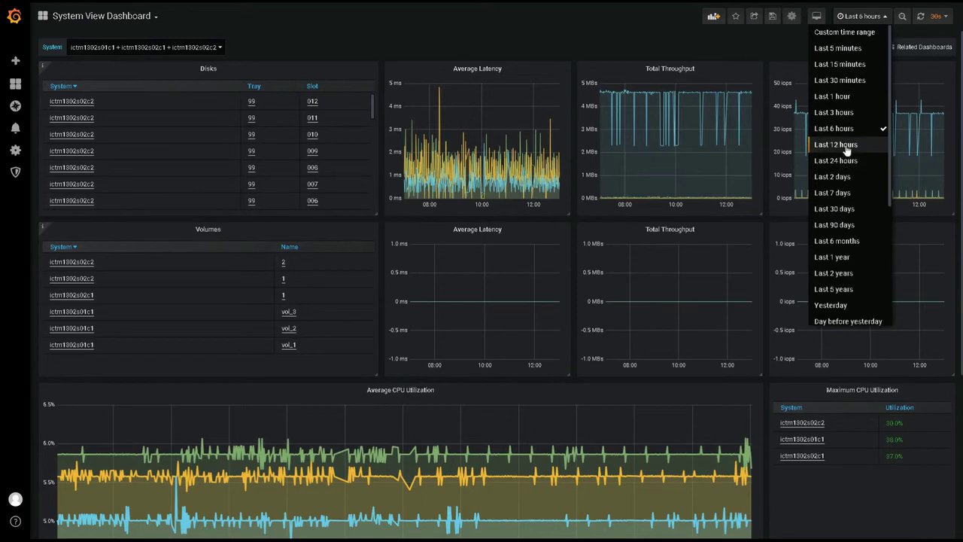
left_click(836, 112)
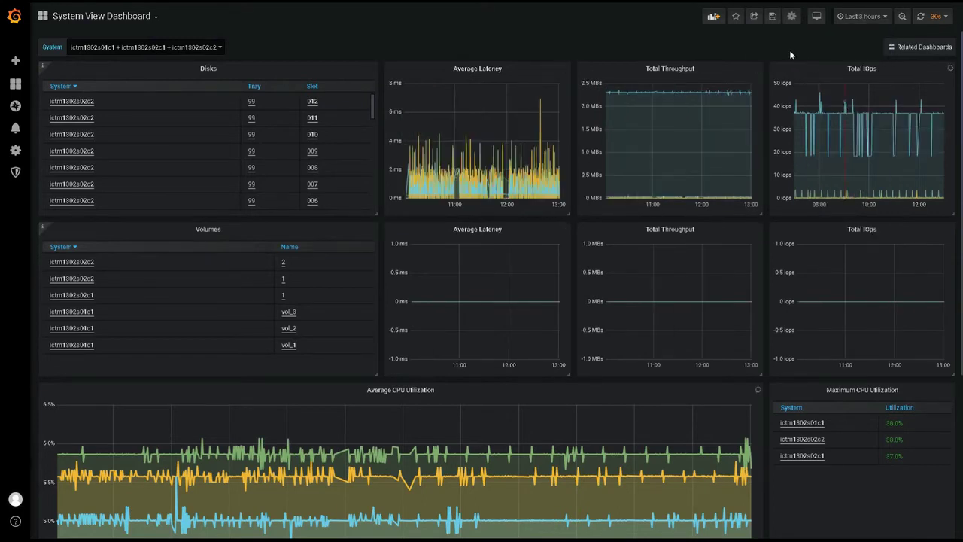
left_click(860, 18)
left_click(853, 31)
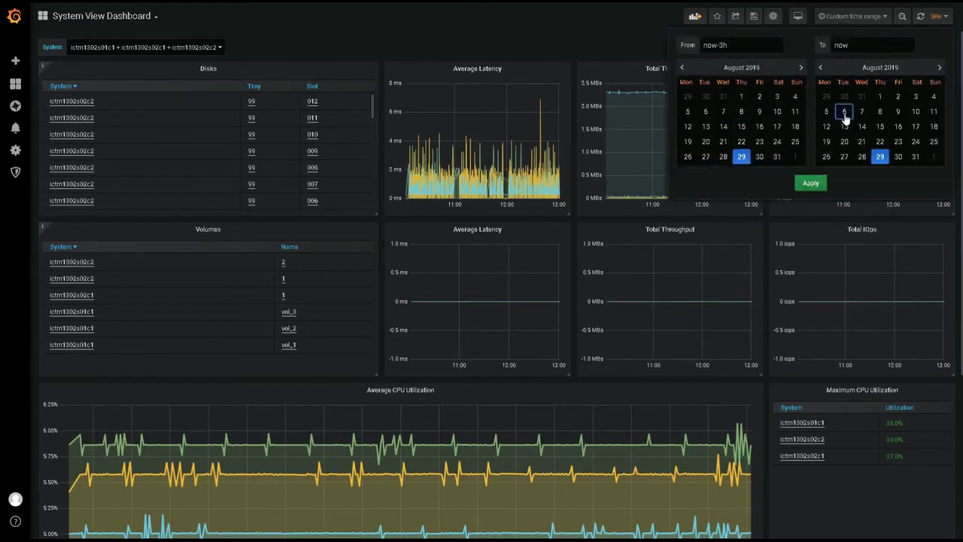
left_click(866, 17)
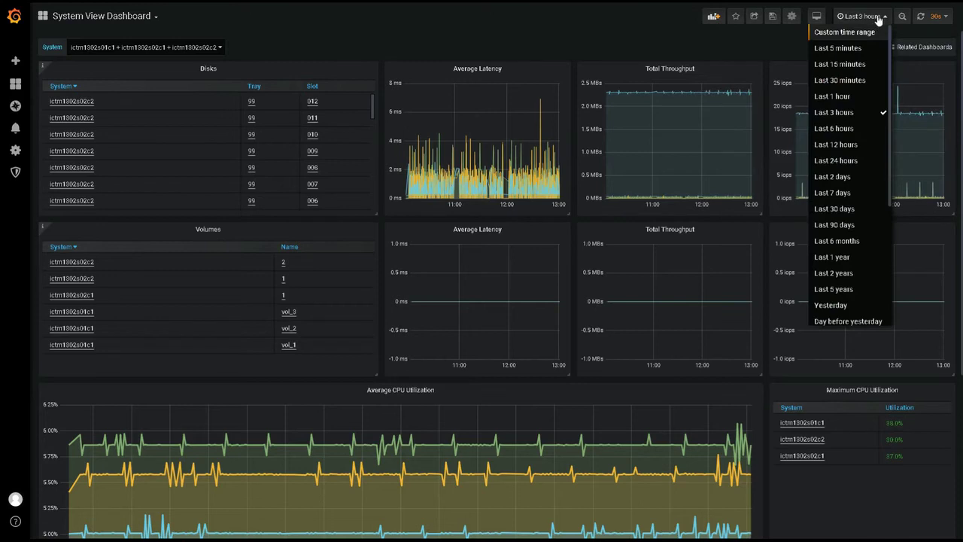
left_click(879, 19)
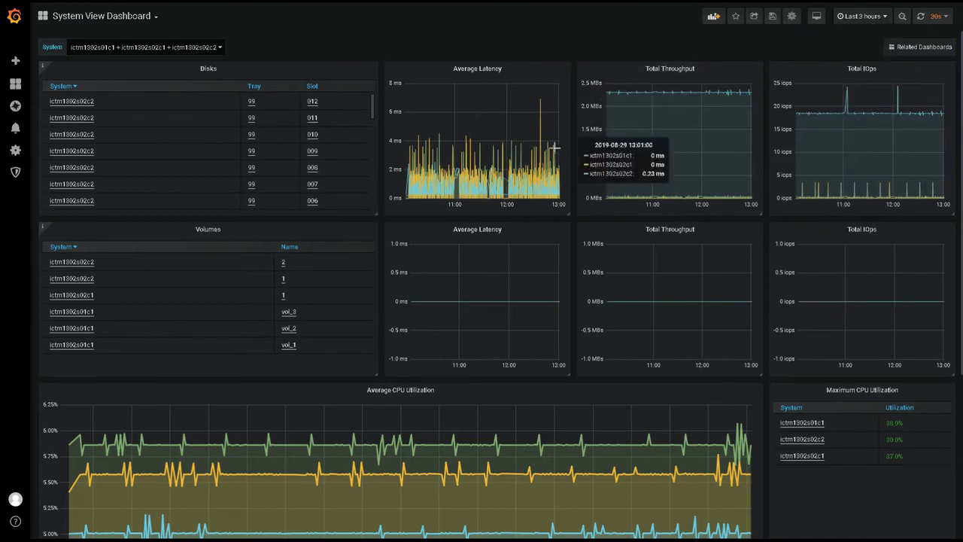
Zoom the Average Latency graph to the 11:08:10–11:55:47 interval on 2019-08-29
left_click_drag(503, 188, 462, 188)
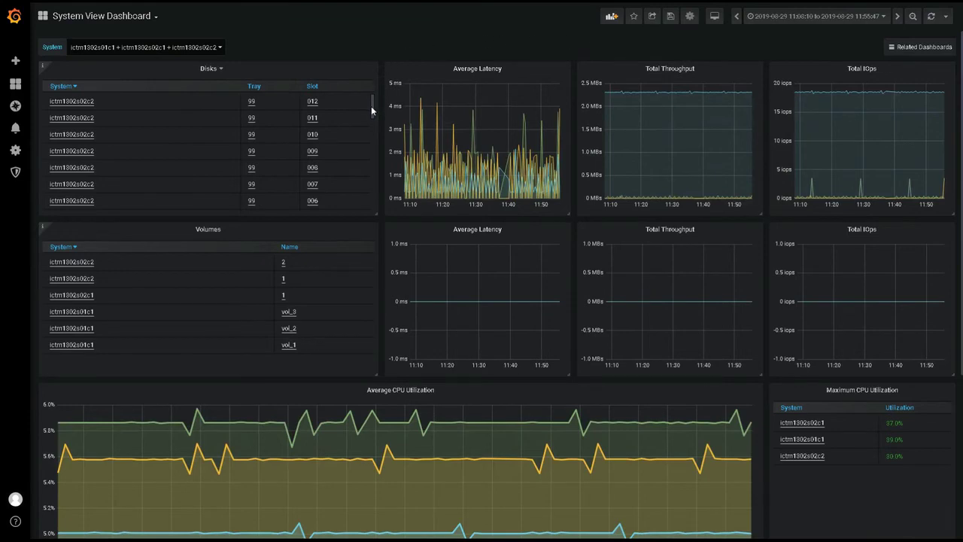
left_click_drag(371, 106, 373, 141)
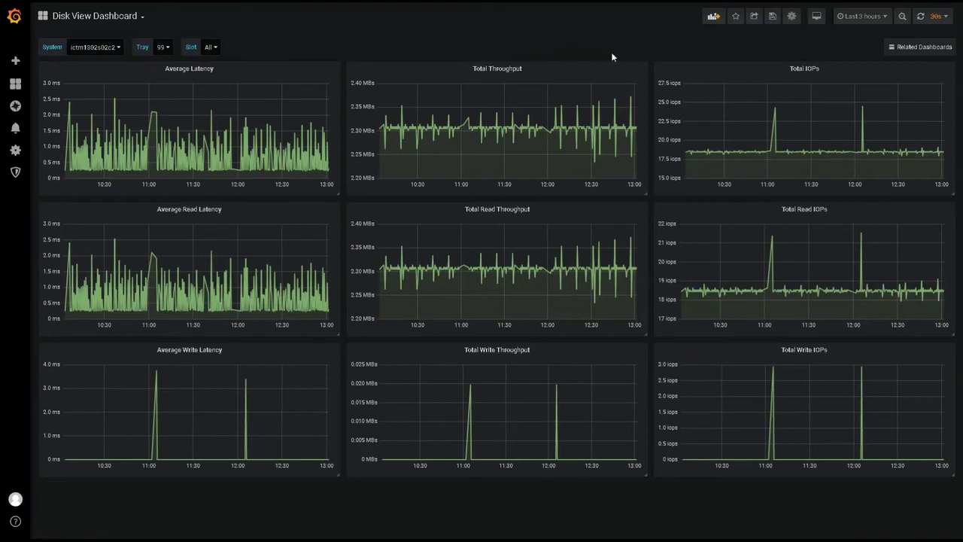
Set the Disk View's Tray variable to All
left_click(167, 46)
left_click(172, 90)
left_click(232, 70)
Limit the Disk View to the last 1 hour, then return to System View through Related Dashboards
left_click(858, 17)
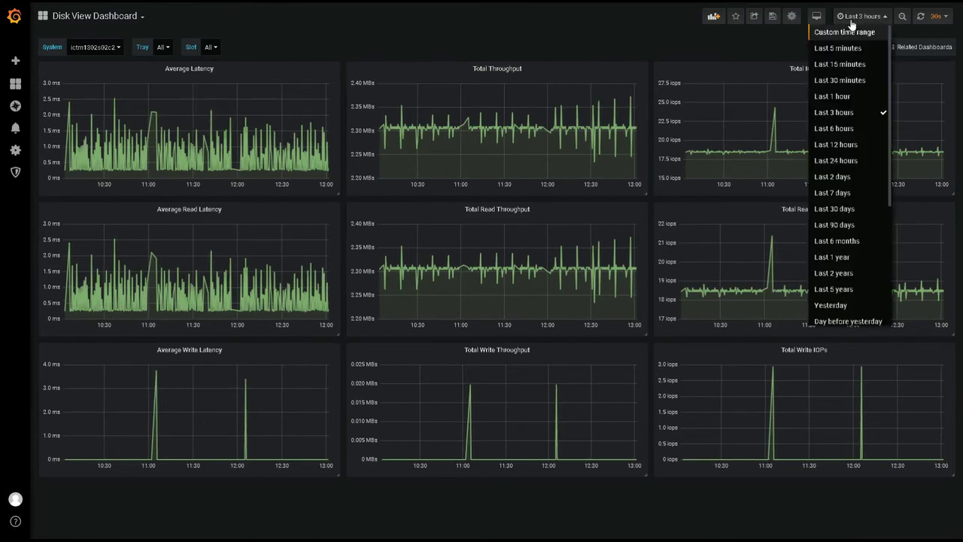
left_click(840, 94)
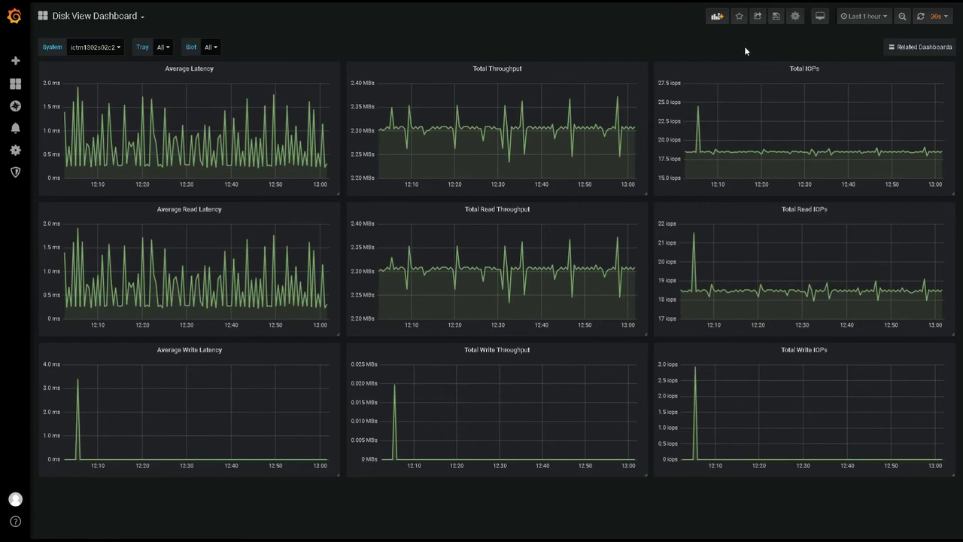
left_click(910, 48)
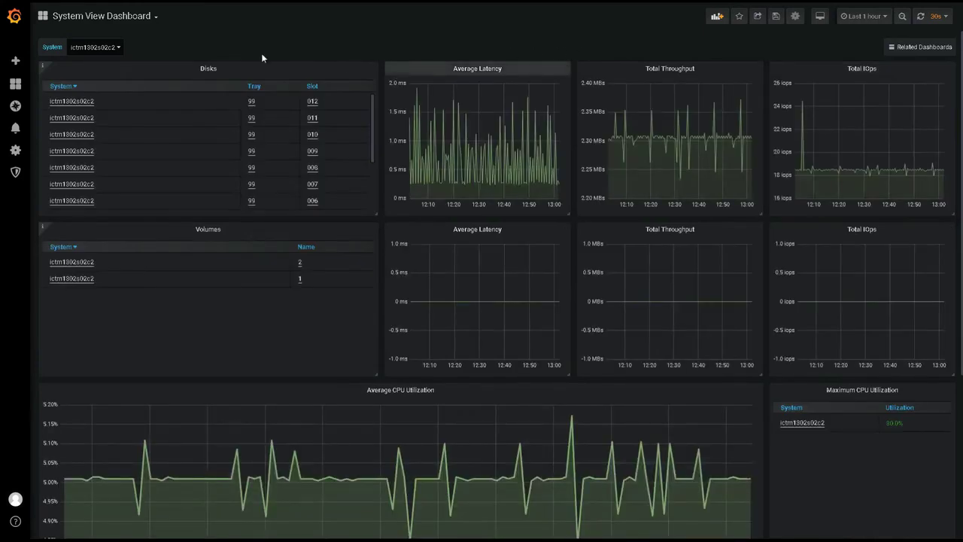
Add ictm1302s02c1 and ictm1302s01c1 to the System selection and show the last 12 hours
left_click(104, 47)
left_click(110, 135)
left_click(113, 120)
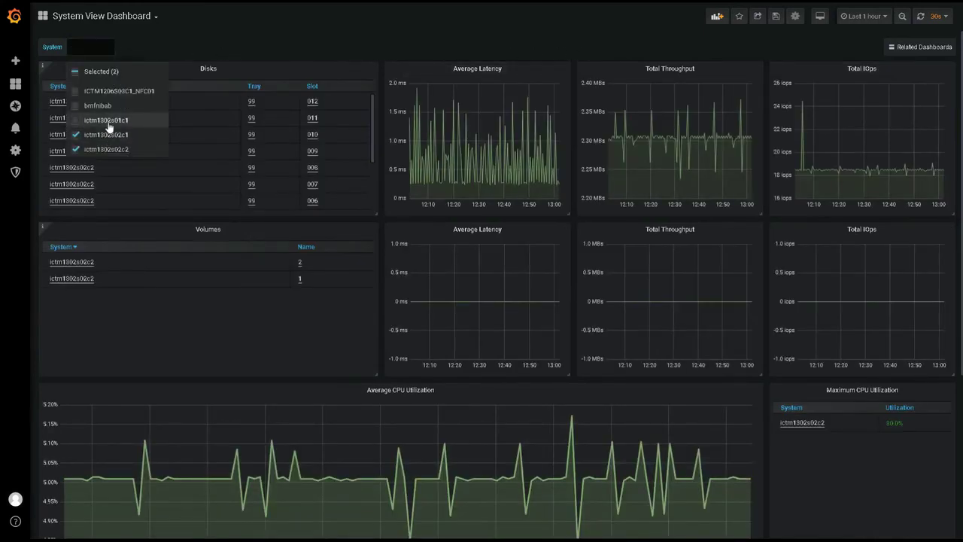
left_click(138, 50)
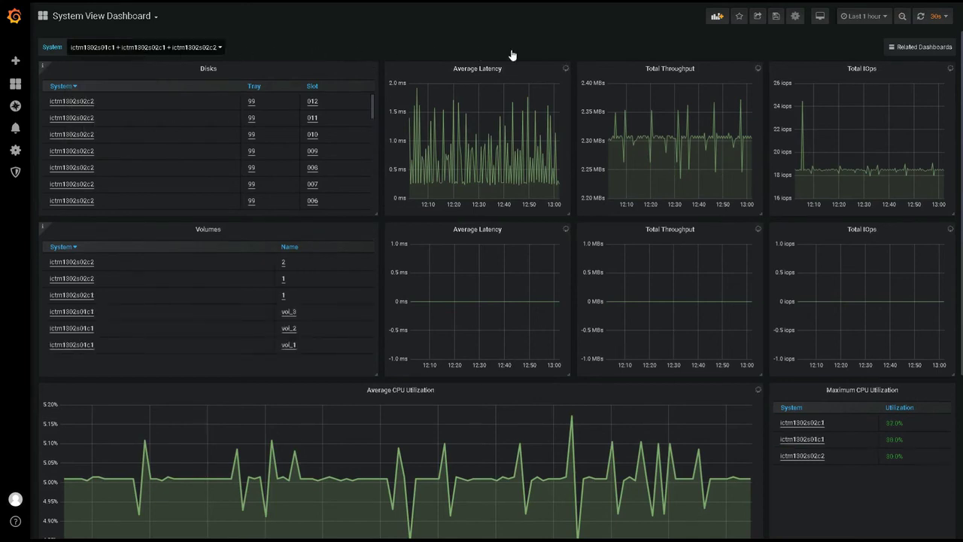
left_click(862, 16)
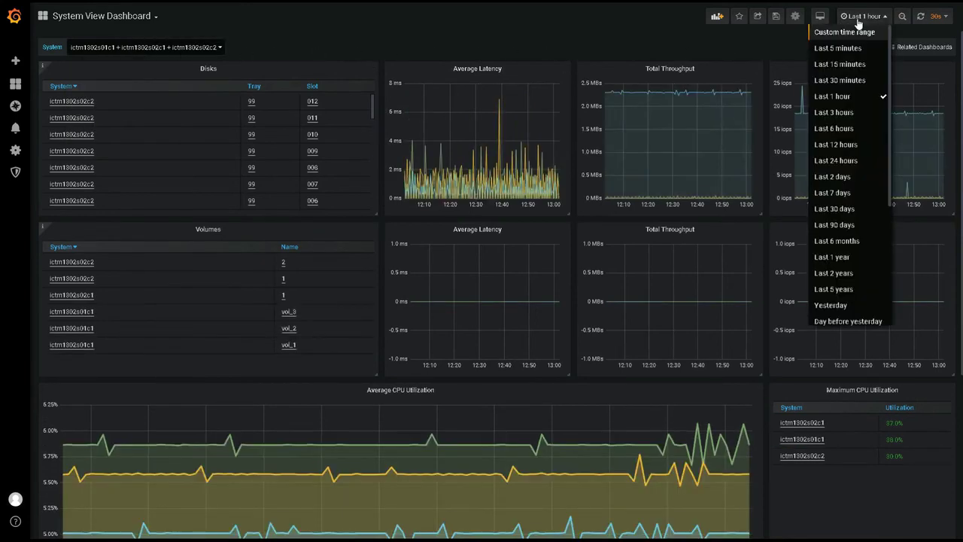
left_click(836, 145)
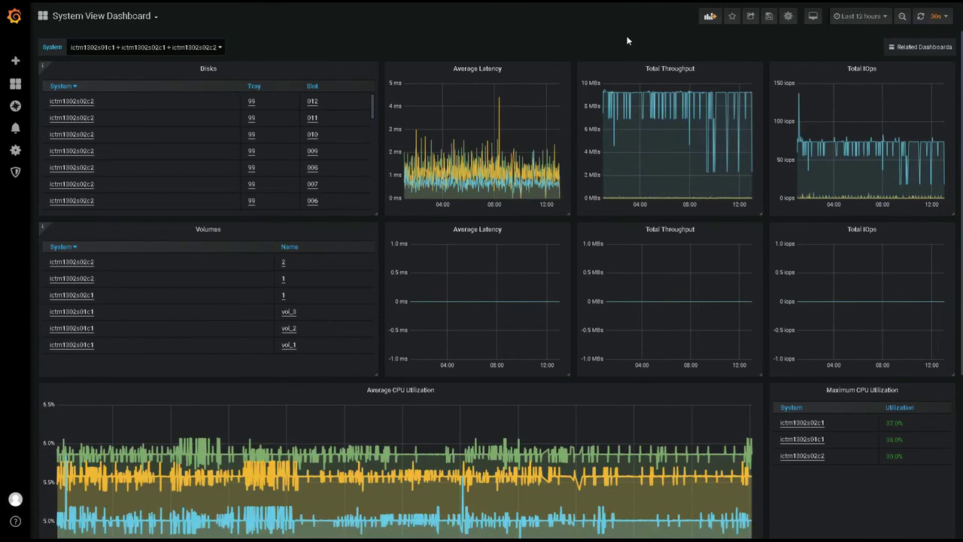